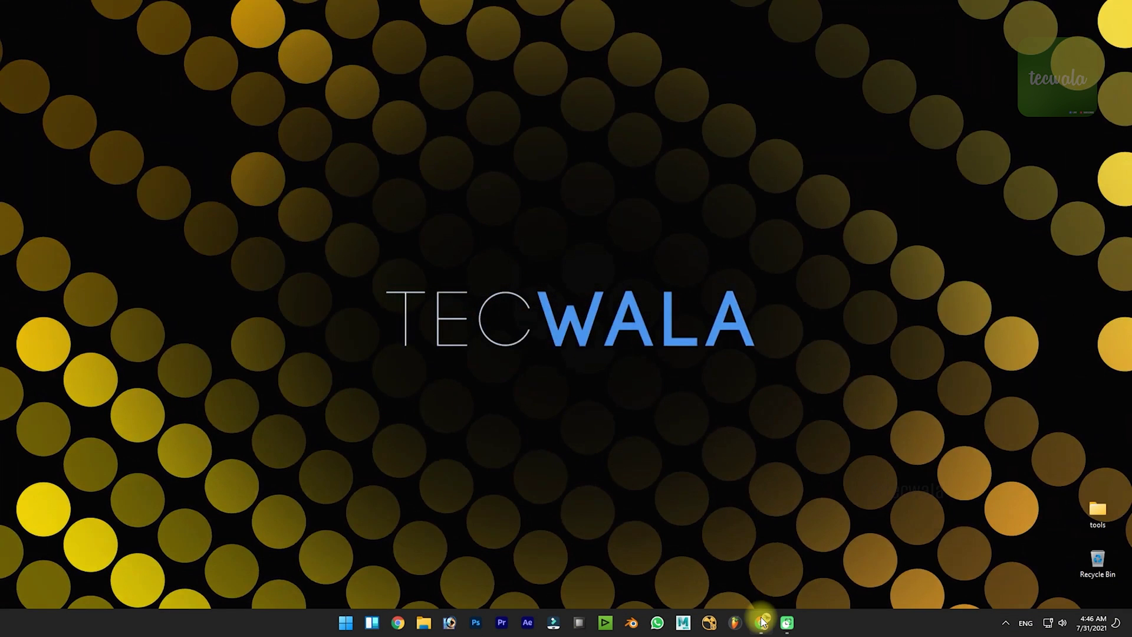
- Search Google for 'vysor' in Chrome and open the official vysor.io result
left_click(763, 622)
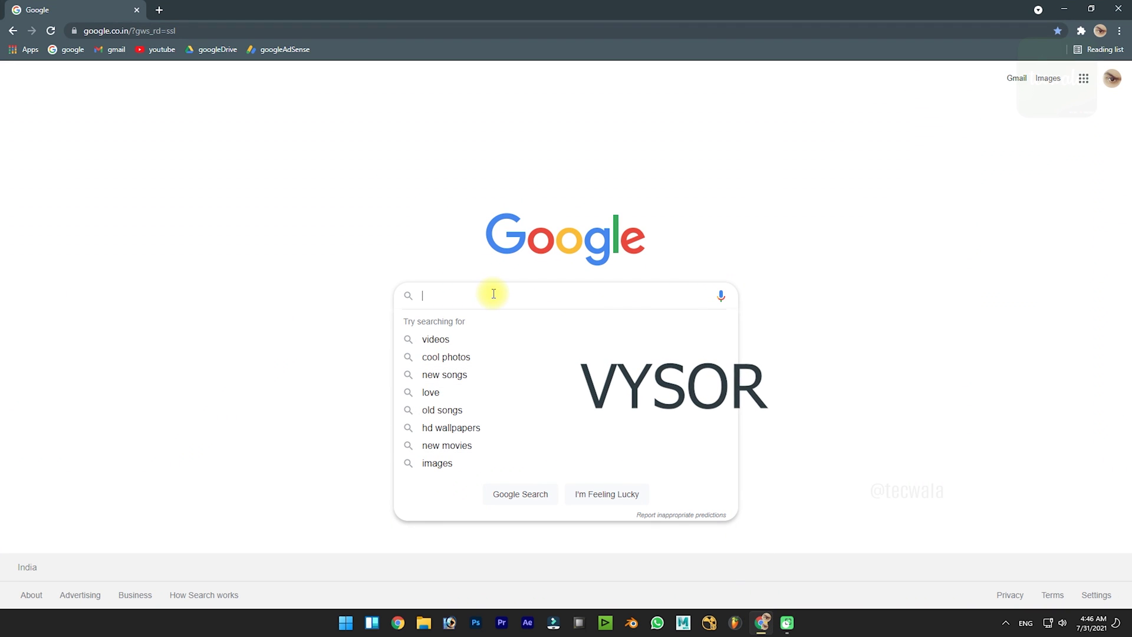
type("vysor")
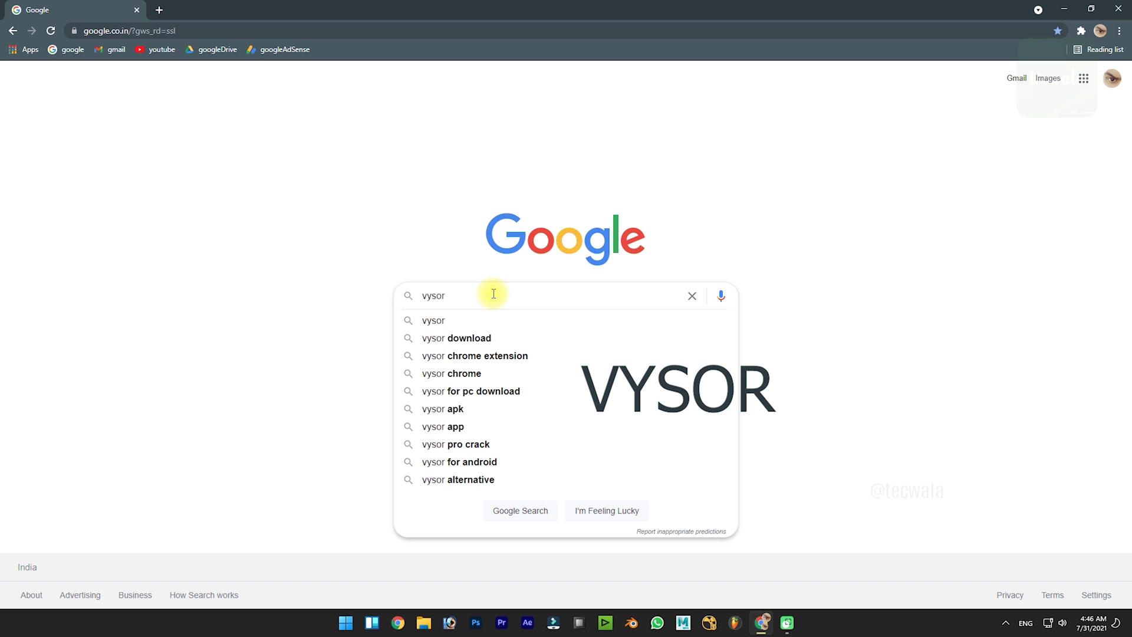
key("Return")
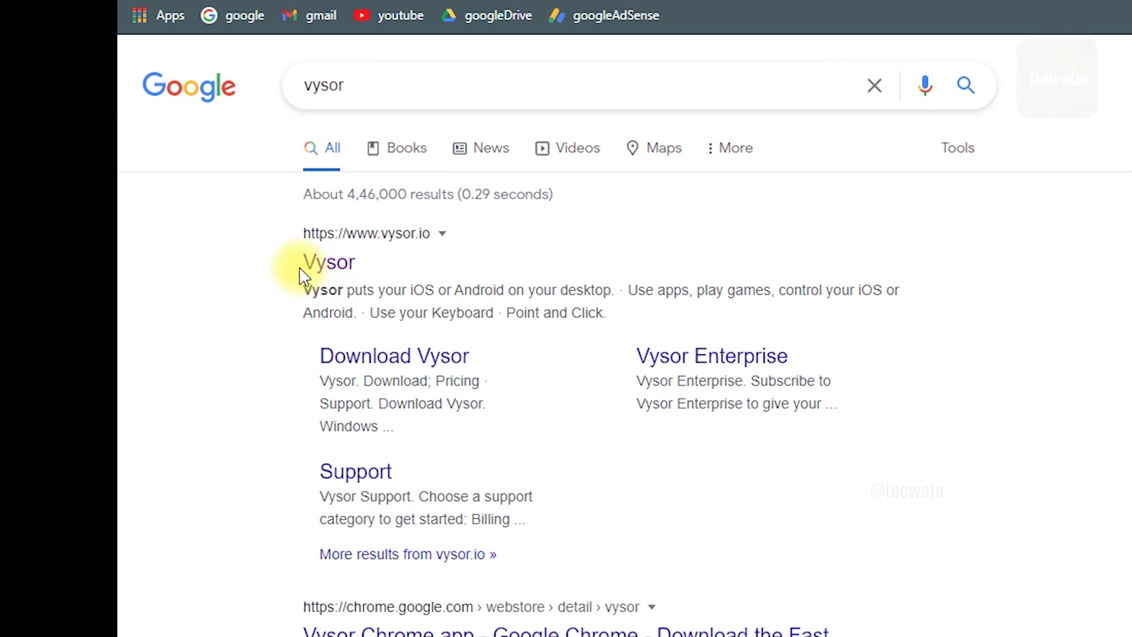
left_click(330, 265)
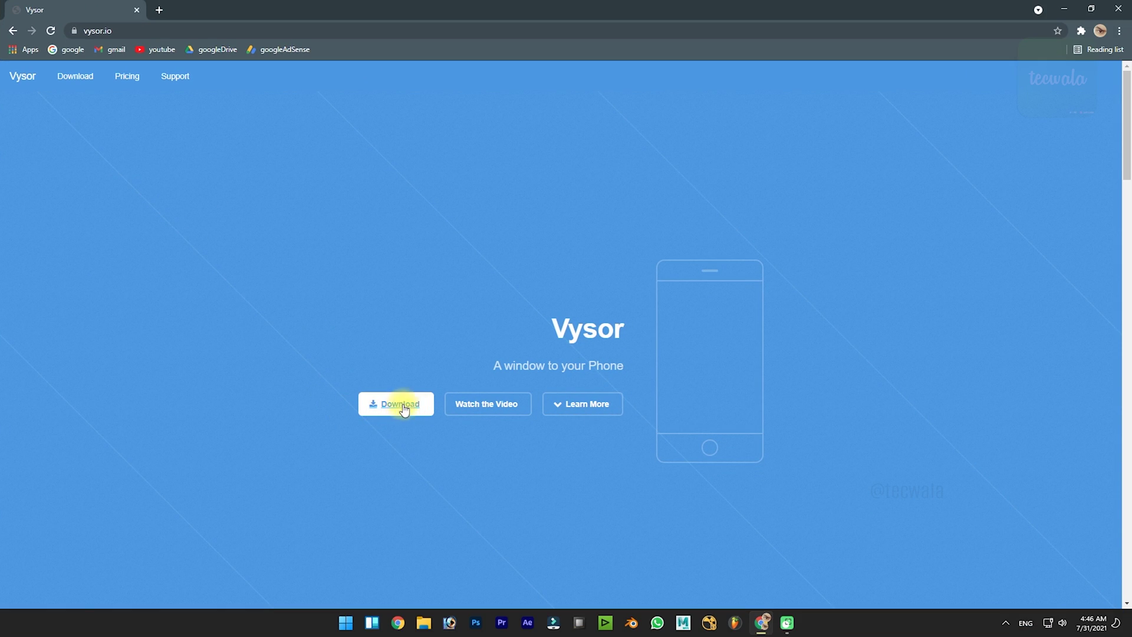
- Download the Windows installer Vysor-win-4.1.62.exe and keep it despite Chrome's harmful-file warning
left_click(400, 406)
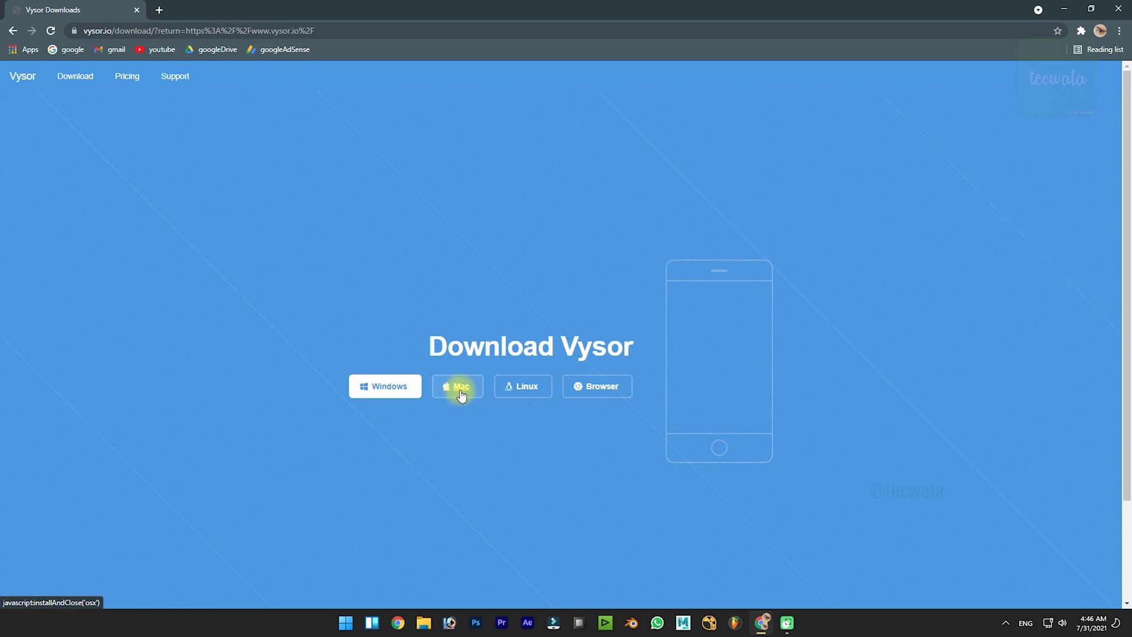
left_click(388, 391)
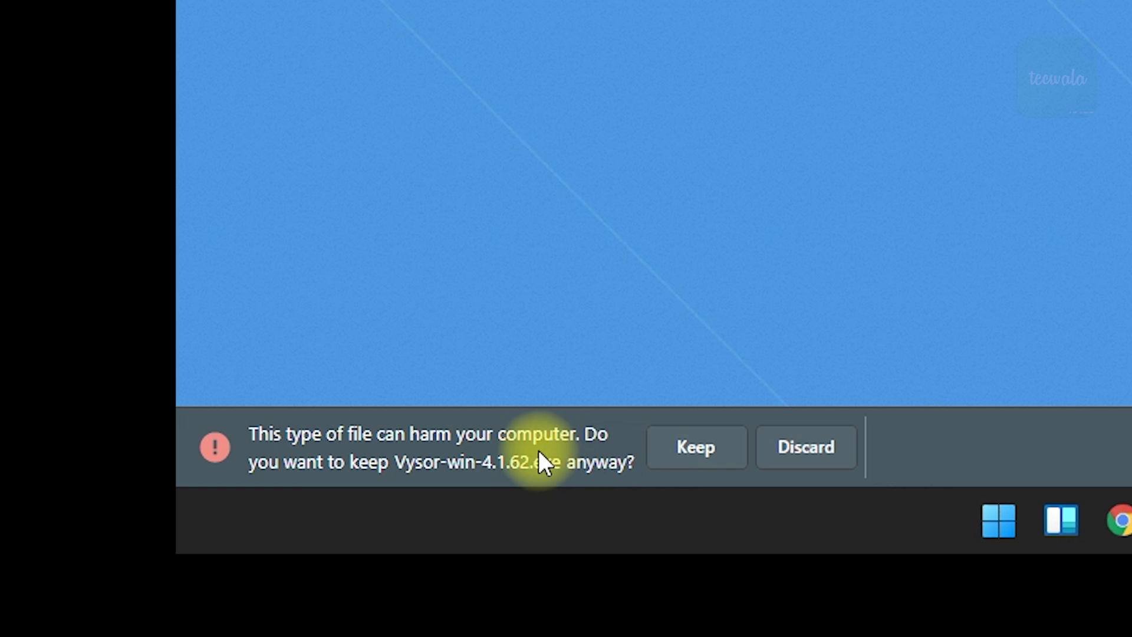
left_click(681, 454)
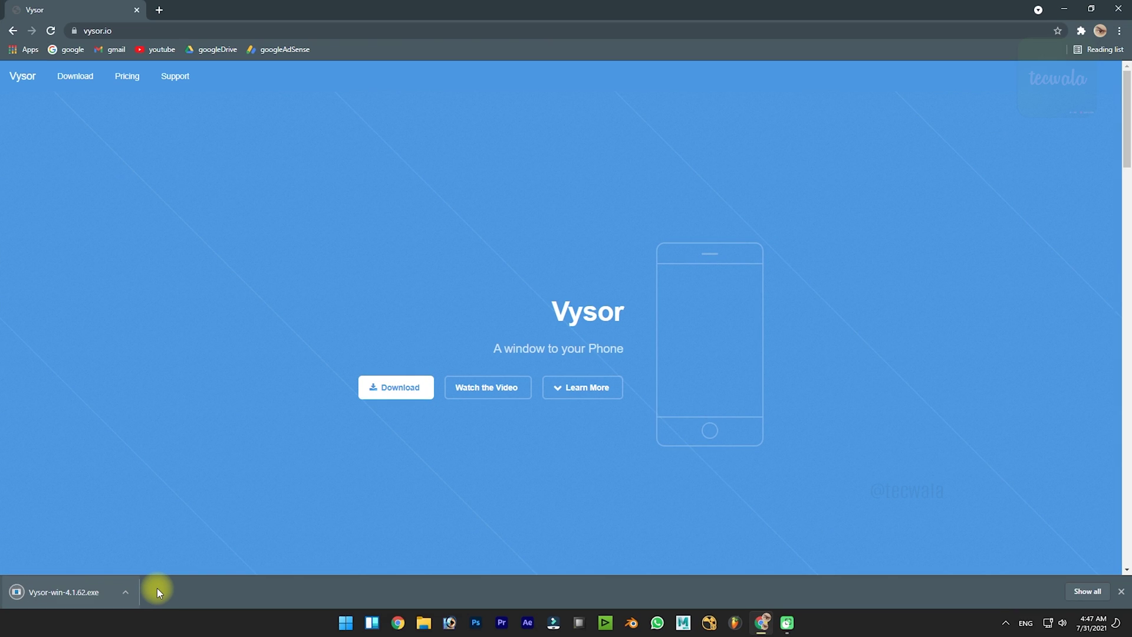
- Launch the downloaded Vysor installer and let it run anyway past Windows SmartScreen
left_click(69, 591)
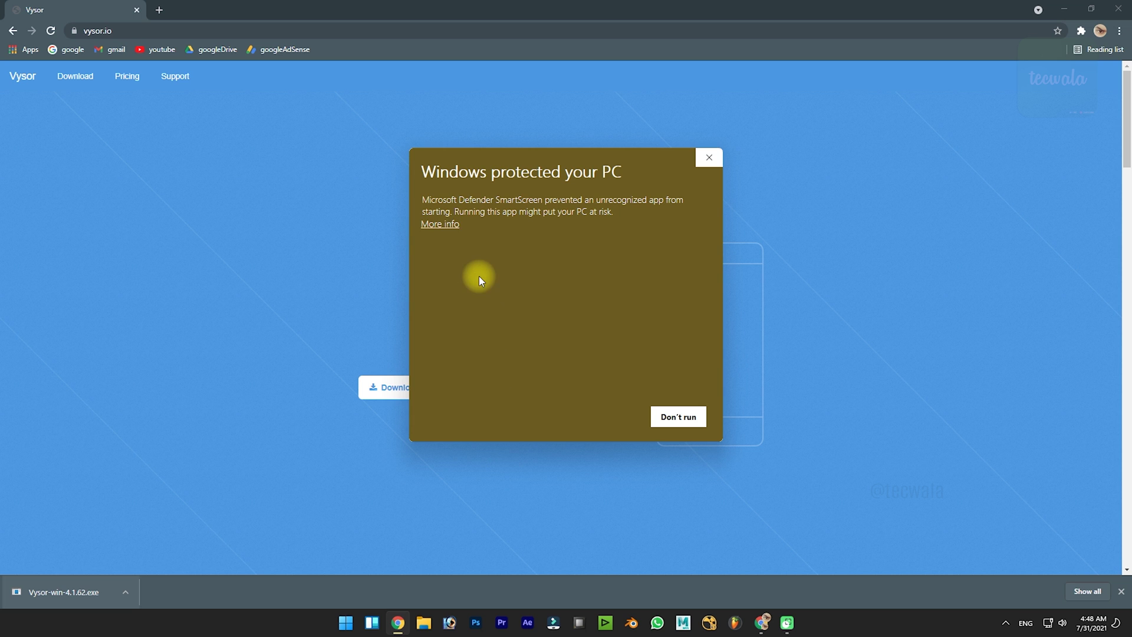
left_click(446, 225)
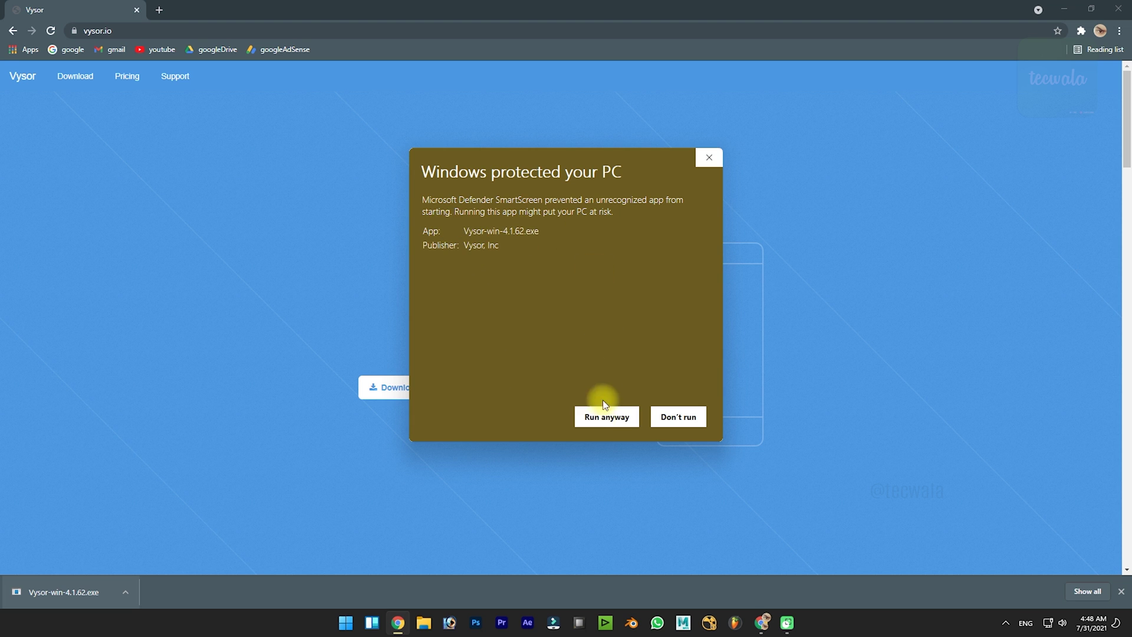
left_click(615, 418)
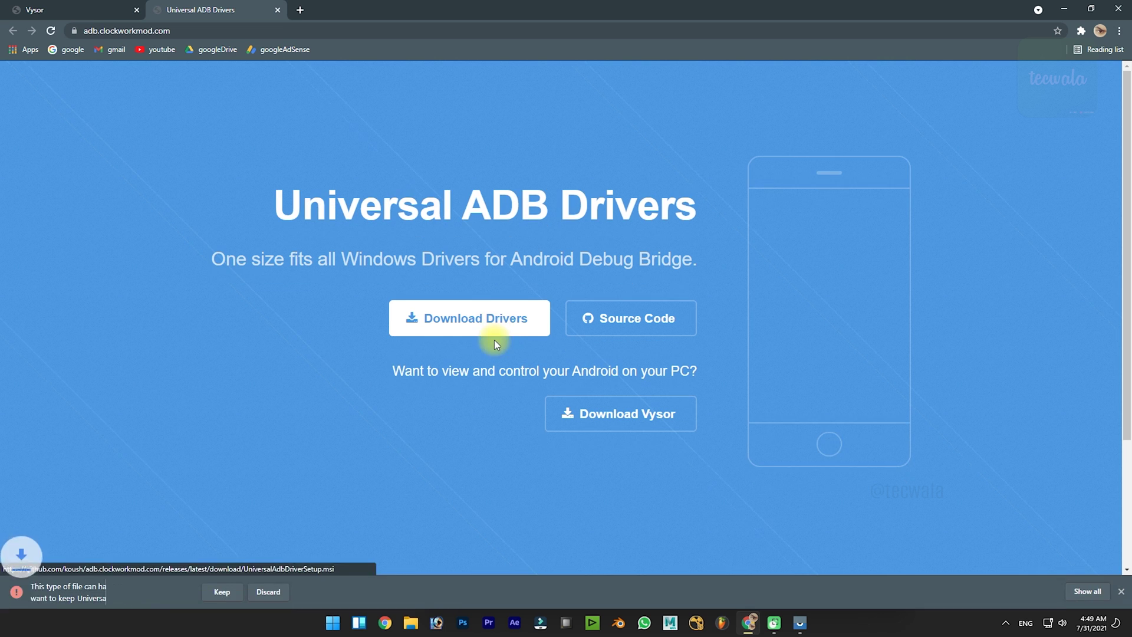
- Keep the Universal ADB Driver installer and install it with default settings, then close setup
left_click(222, 592)
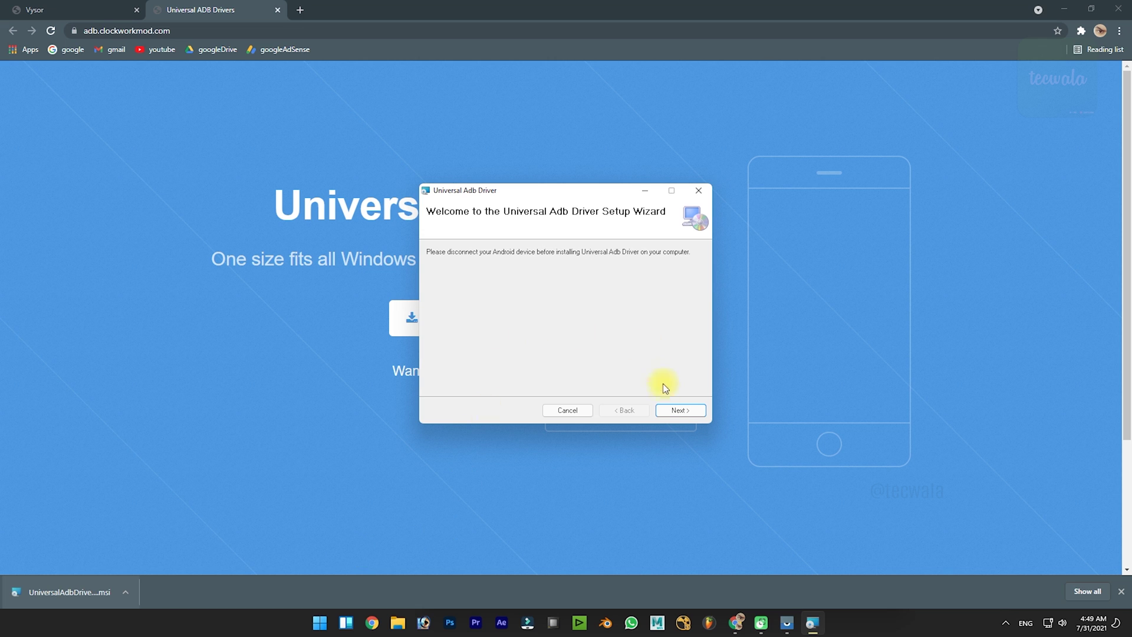
left_click(669, 409)
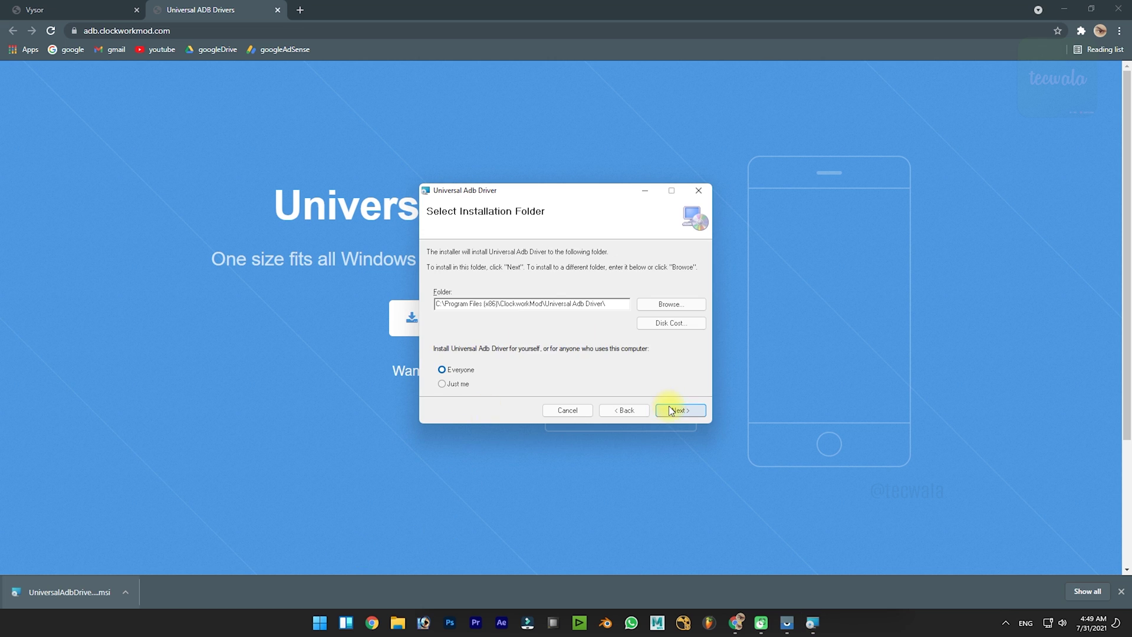
left_click(669, 409)
left_click(668, 409)
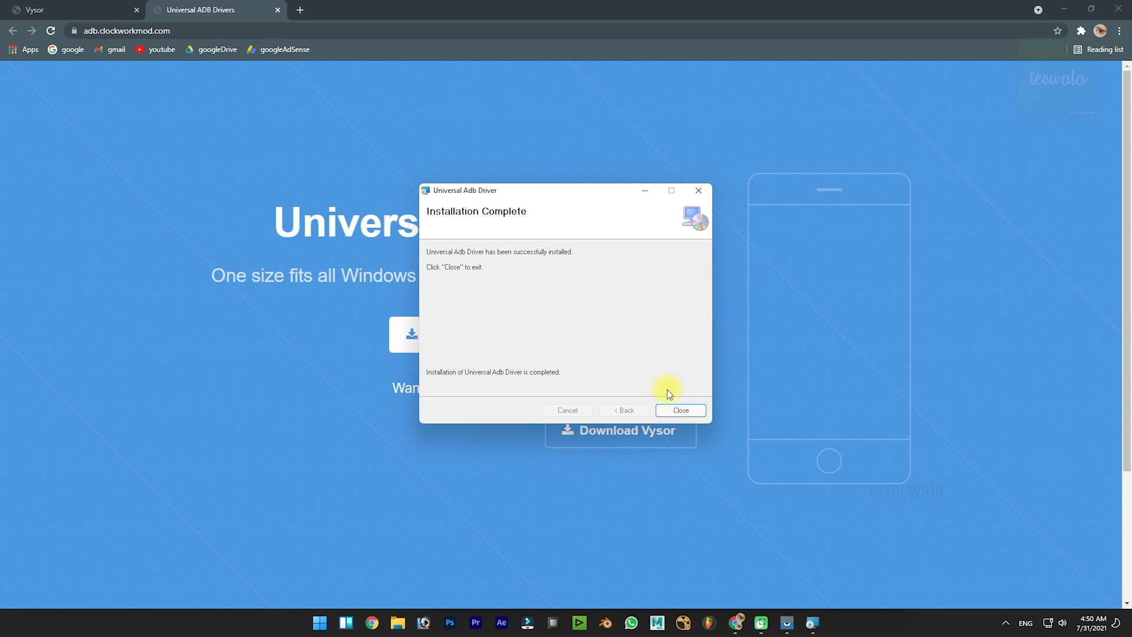
left_click(679, 411)
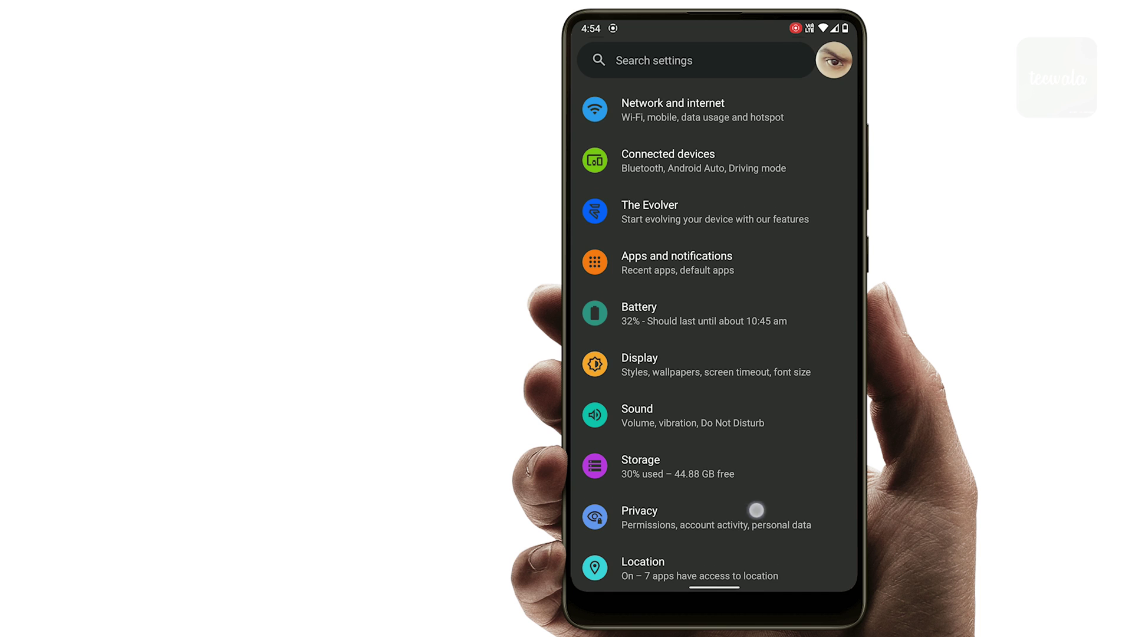
- Scroll down the phone's Settings list and open the System page
left_click_drag(756, 510, 772, 136)
left_click_drag(758, 327, 780, 228)
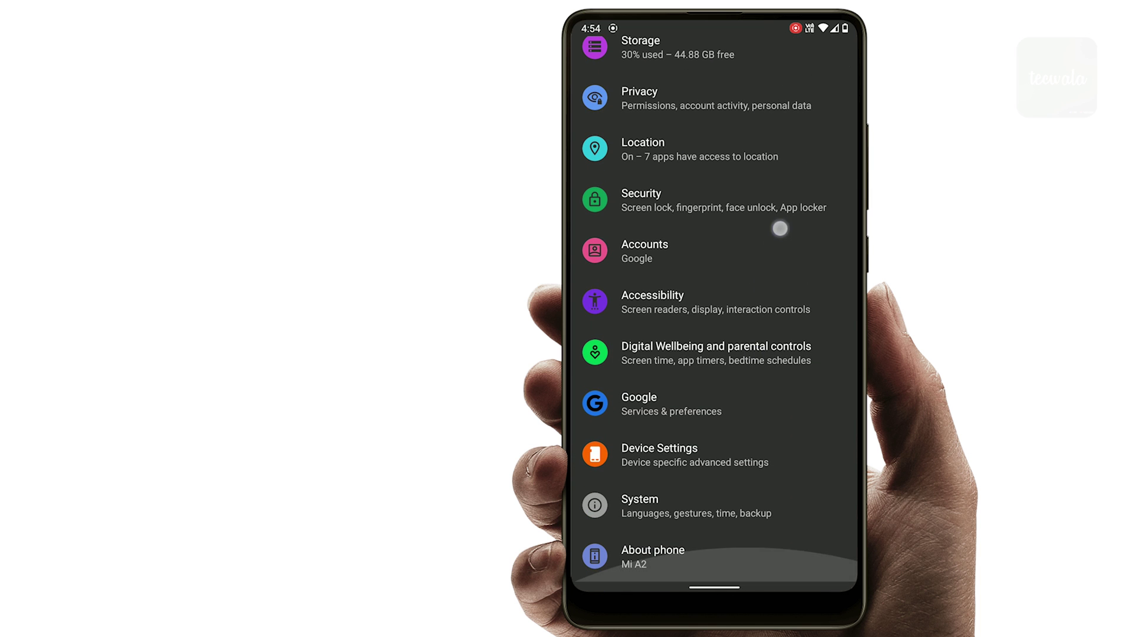
mouse_move(778, 507)
left_mouse_down()
mouse_move(733, 517)
mouse_move(785, 505)
left_mouse_up()
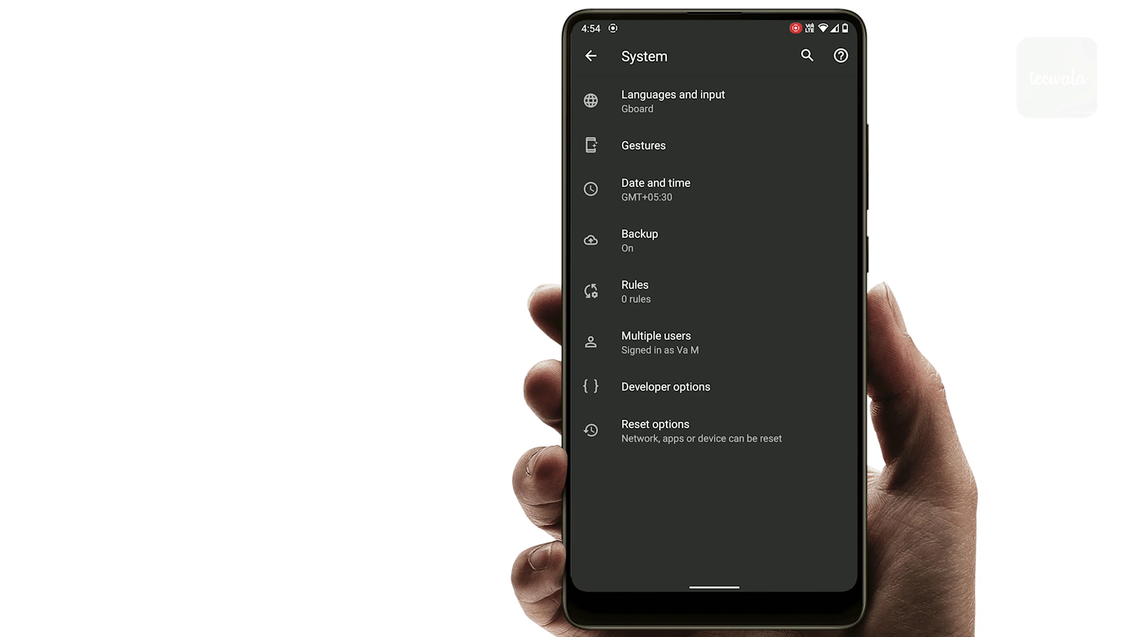
- Return to the main Settings list, open About phone and scroll to Build number
left_click(715, 378)
left_click_drag(772, 425, 765, 426)
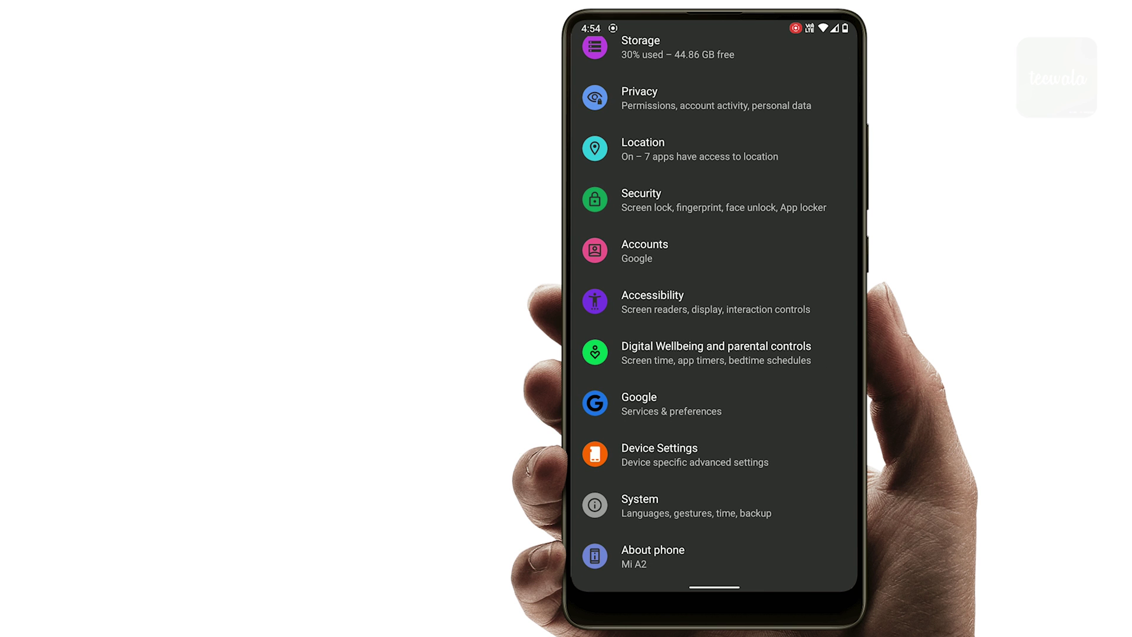
left_click(688, 560)
left_click_drag(731, 546, 769, 321)
- Tap Build number repeatedly until 'You are now a developer!' appears
left_click(758, 409)
left_click(727, 557)
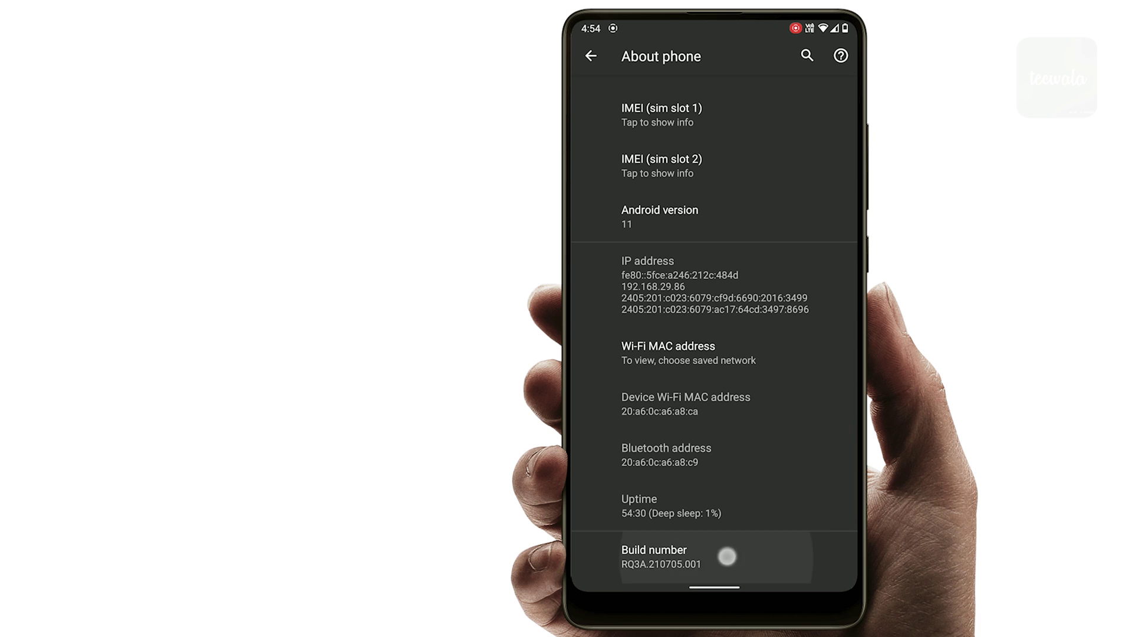
left_click(727, 556)
left_click(727, 556)
left_click(727, 557)
left_click(727, 556)
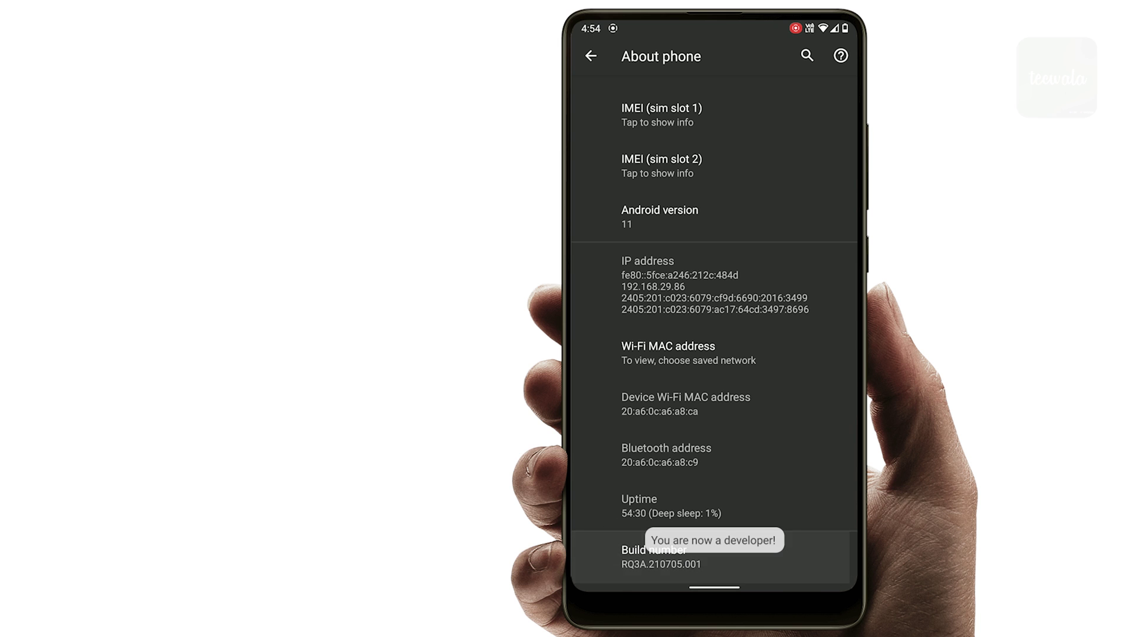
- Go back to the main Settings list and open System > Developer options
left_click_drag(770, 508, 760, 508)
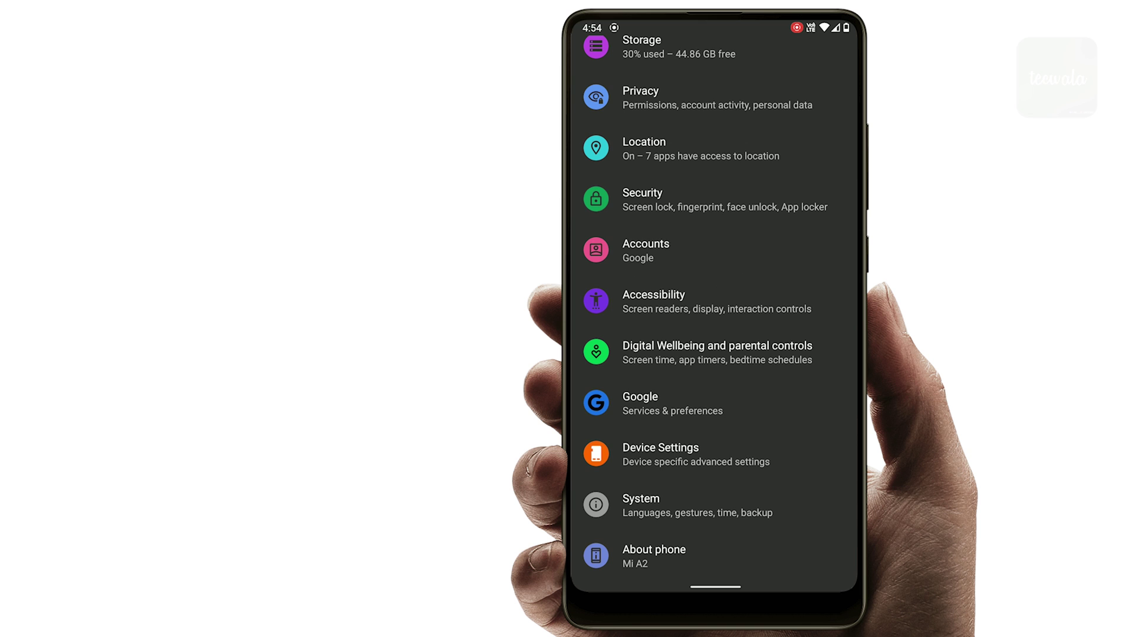
left_click(698, 505)
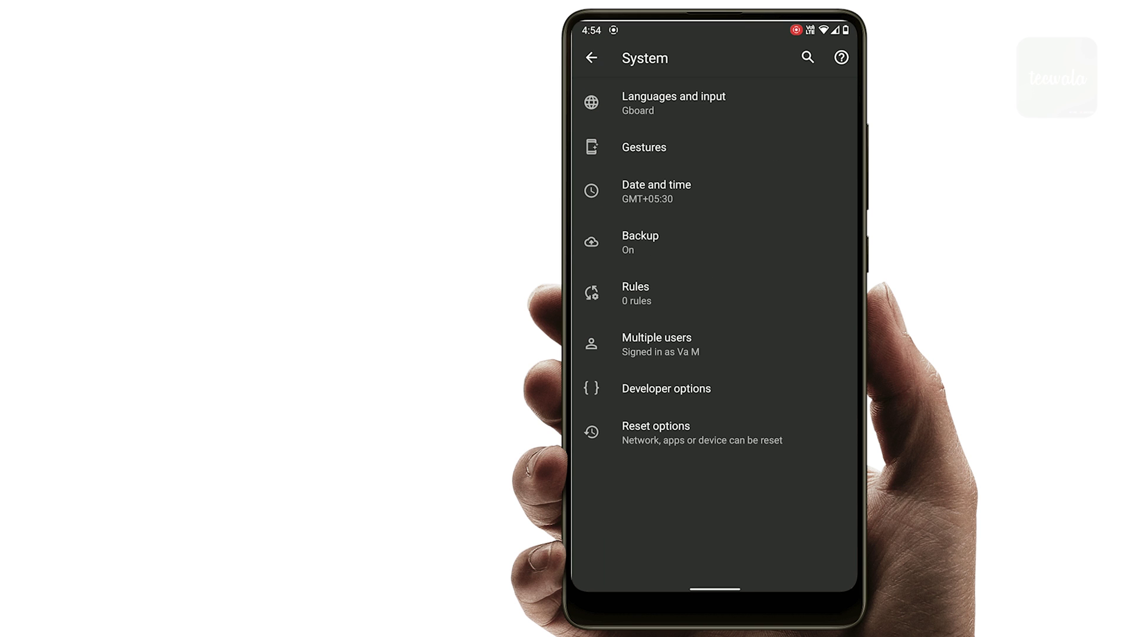
left_click(760, 391)
left_click_drag(747, 396, 752, 406)
left_click(748, 406)
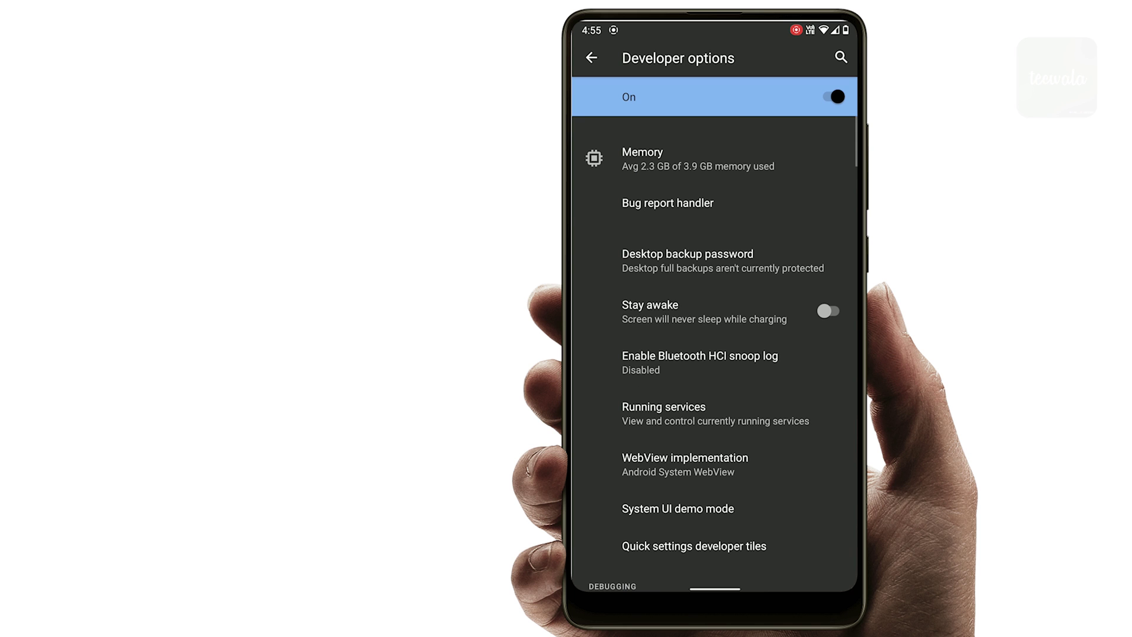
- Scroll to Debugging, switch on USB debugging and confirm with OK
left_click_drag(771, 505, 791, 397)
left_click_drag(773, 472, 775, 378)
left_click(827, 331)
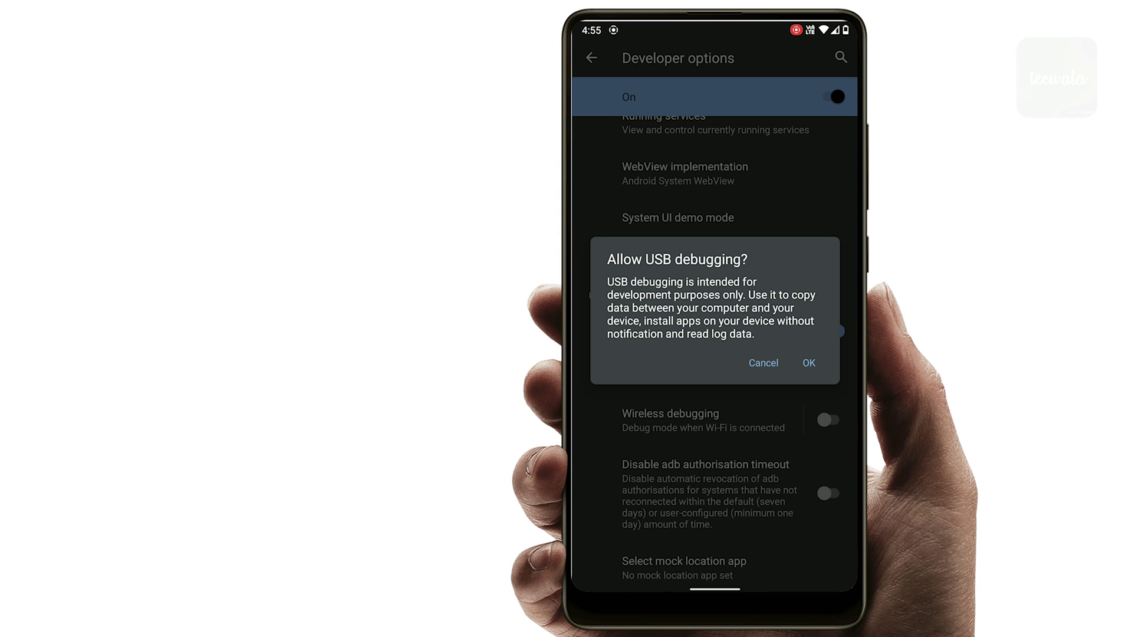
left_click(809, 362)
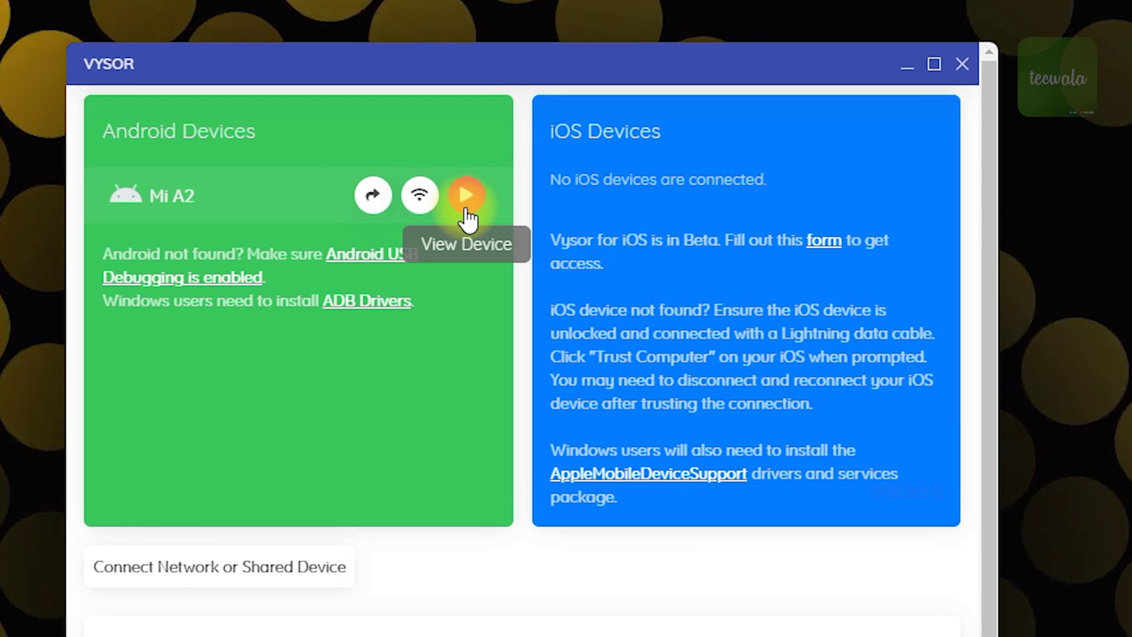
- Start mirroring the Mi A2 from Vysor's Android Devices list
left_click(469, 200)
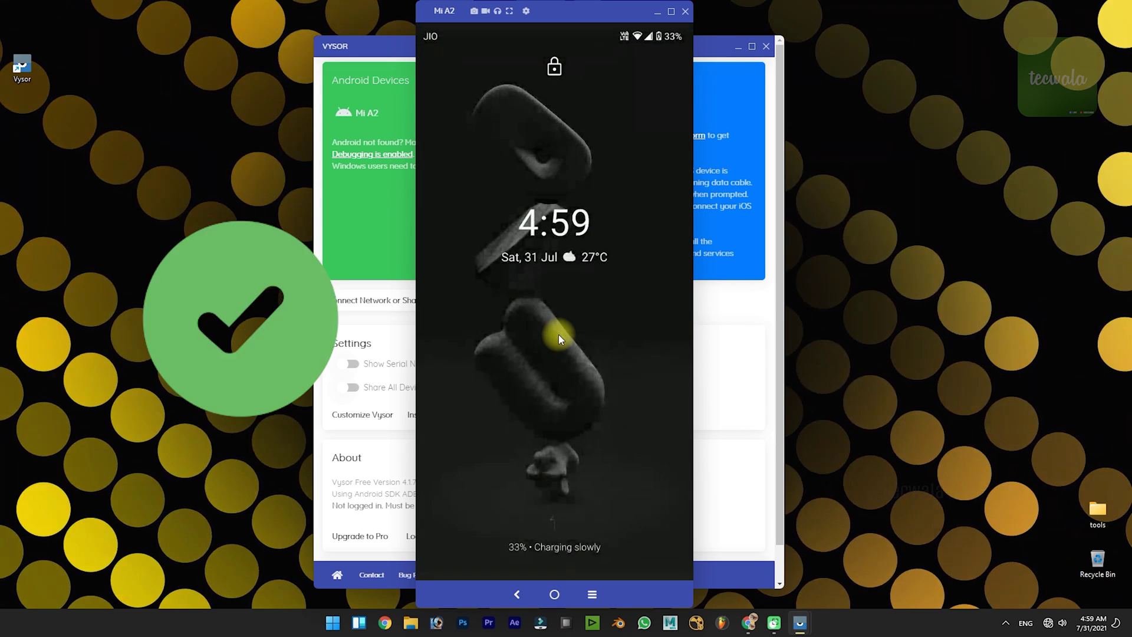
- Swipe up on the mirrored lock screen and enter the phone's PIN to reach the home screen
left_click_drag(607, 517, 611, 181)
left_click(631, 457)
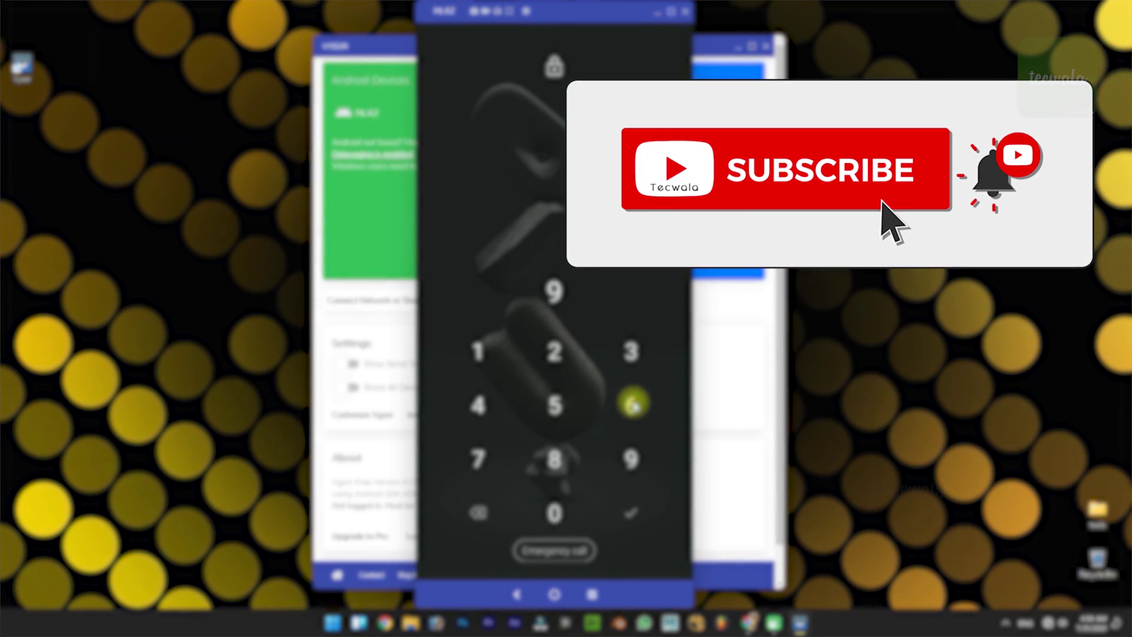
left_click(631, 405)
left_click(478, 404)
left_click(546, 354)
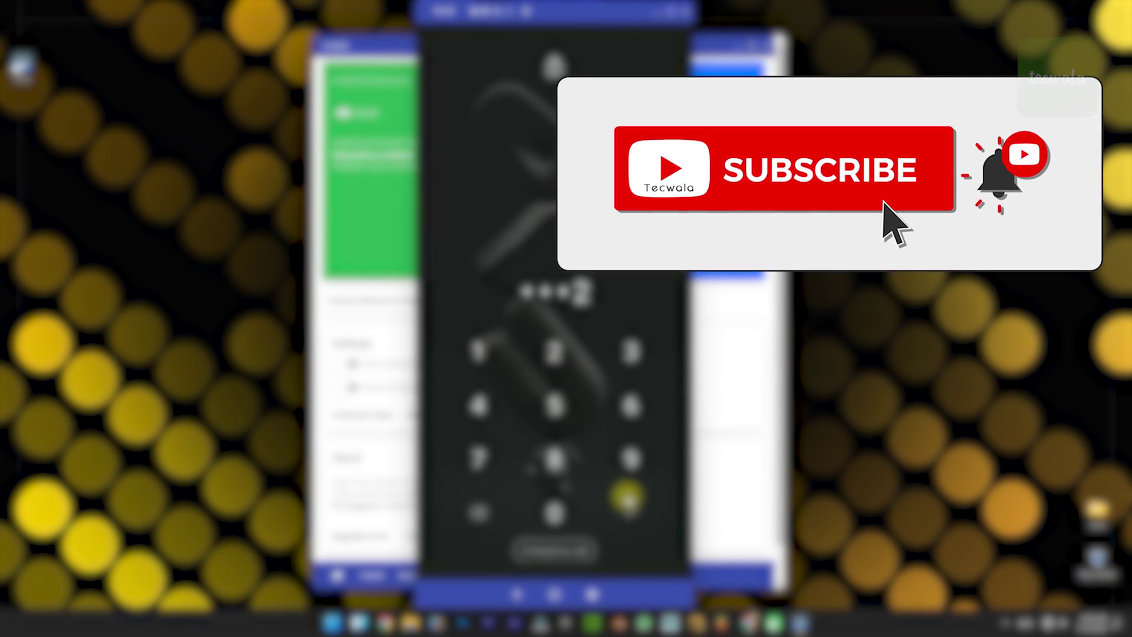
left_click(628, 512)
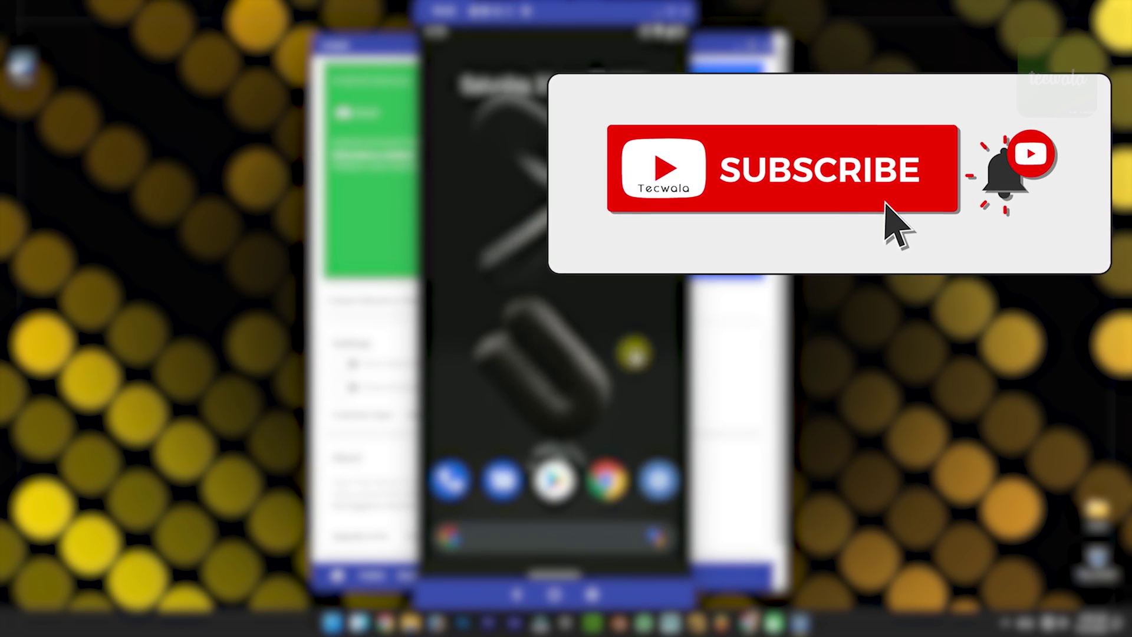